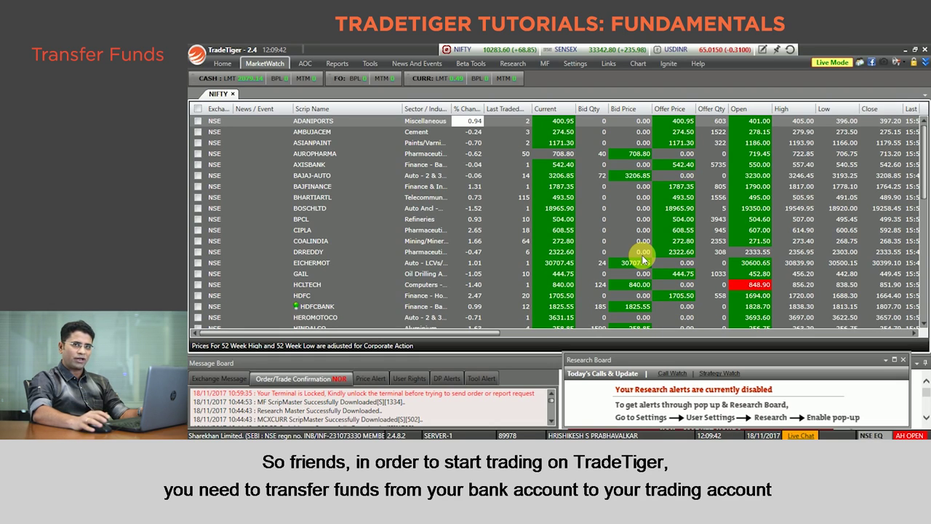
# Start a Fund Transfer from the Home ribbon and switch to the Sharekhan Transfer Fund page in the browser
pyautogui.click(223, 64)
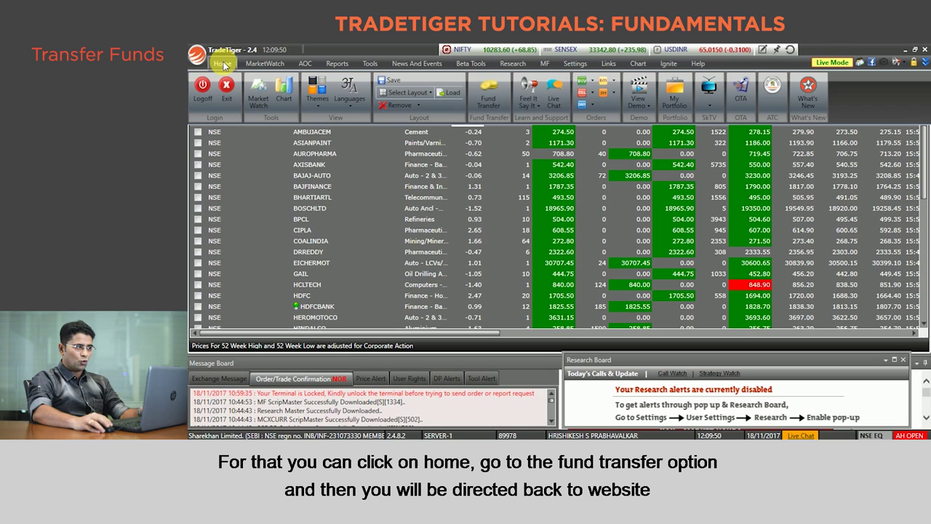
pyautogui.click(489, 95)
pyautogui.hotkey('alt', 'Tab')
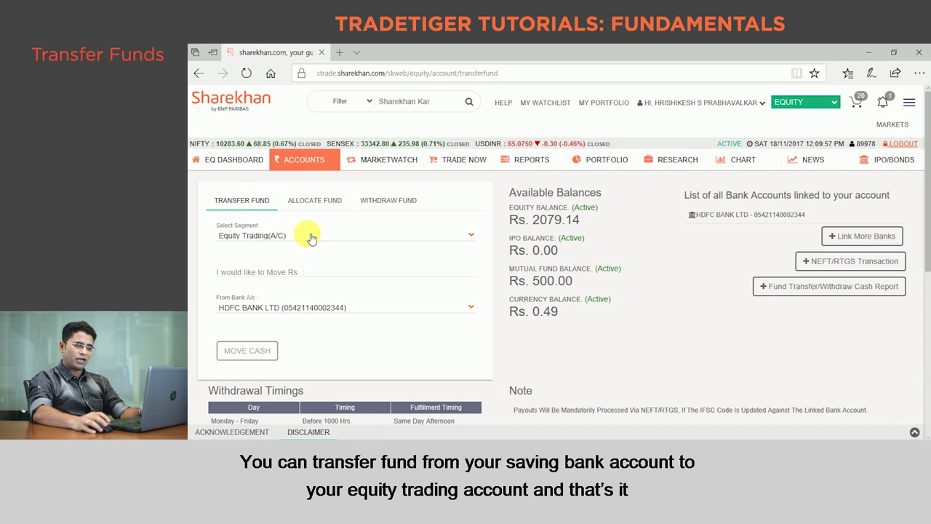
# Scroll the Transfer Fund page down to Withdrawal Timings, then return to TradeTiger
pyautogui.scroll(-4, 307, 235)
pyautogui.hotkey('alt', 'Tab')
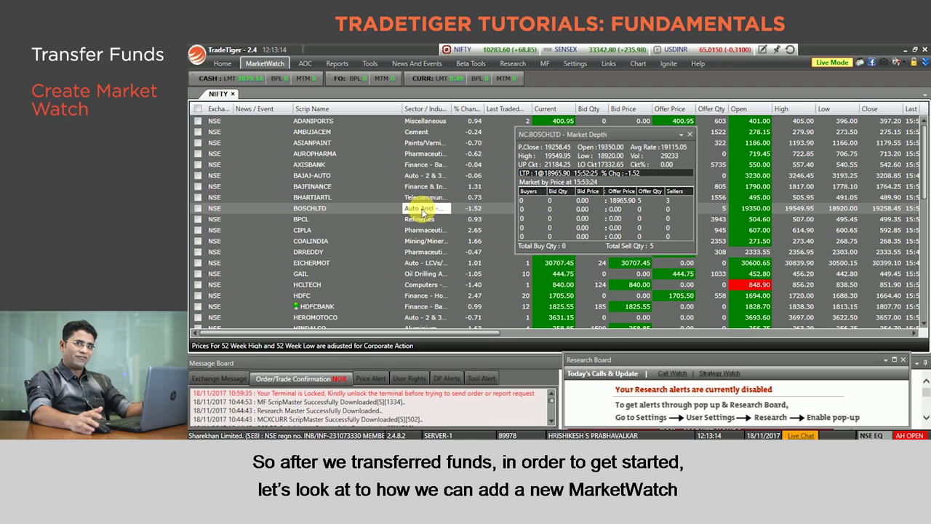
# Open a blank market watch as Global (G-GlobalMarketWatch-1) and close the BOSCHLTD market depth window
pyautogui.click(274, 65)
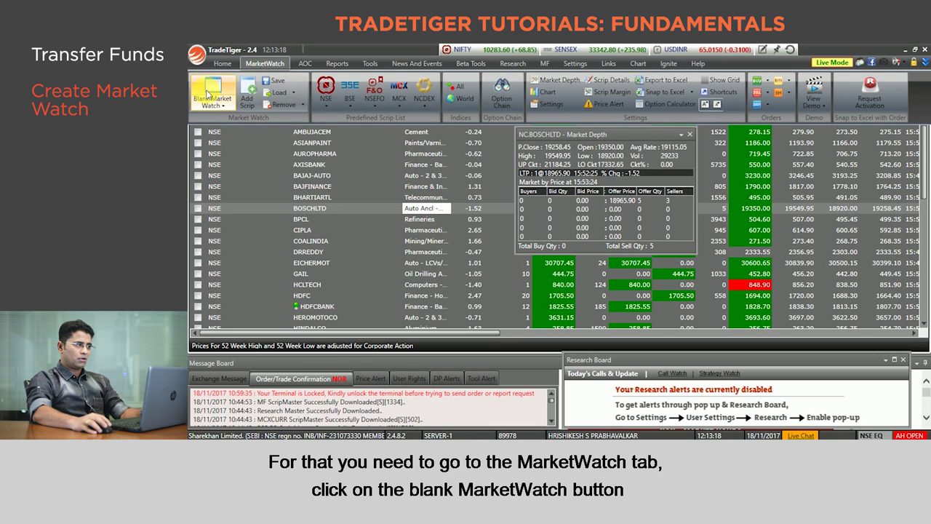
pyautogui.click(208, 93)
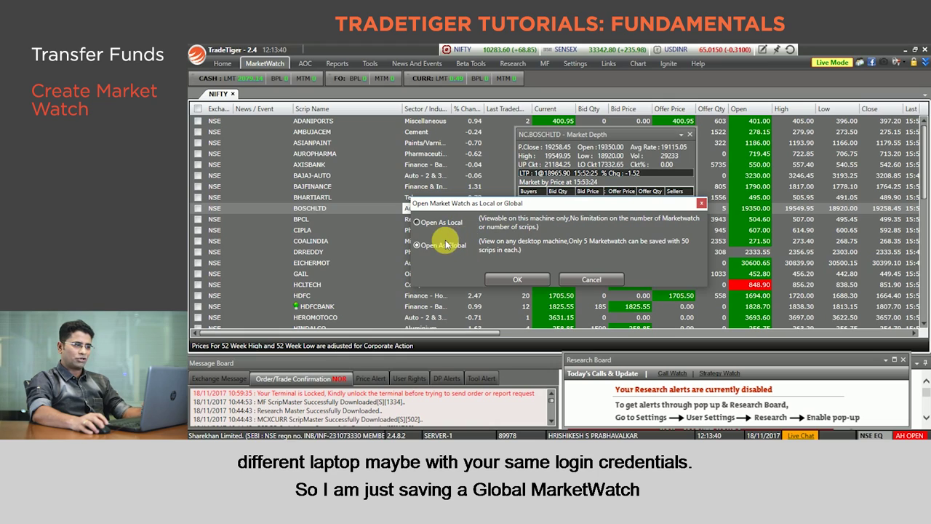
pyautogui.click(515, 280)
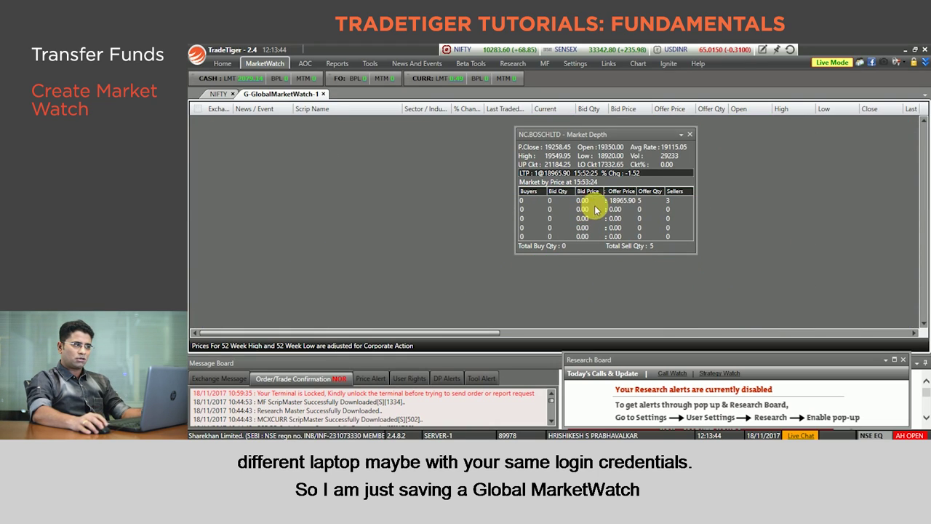
pyautogui.click(690, 135)
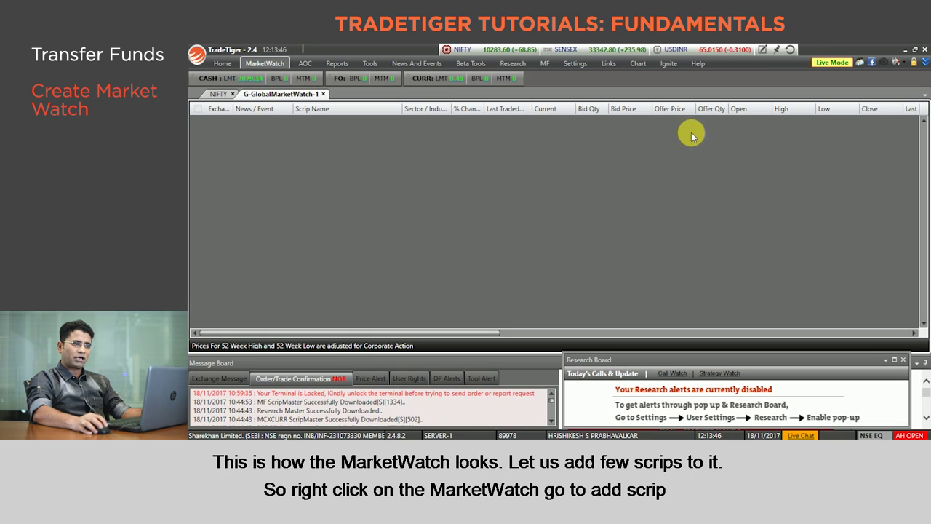
# Add RELIANCE, TATACHEM and TATAMOTORS to G-GlobalMarketWatch-1 through the Add Scrip box
pyautogui.rightClick(348, 151)
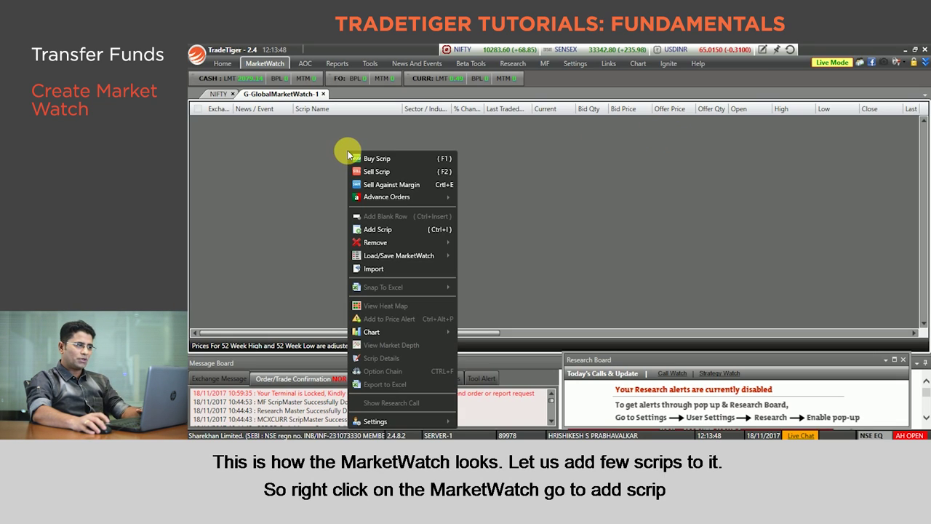
pyautogui.click(389, 229)
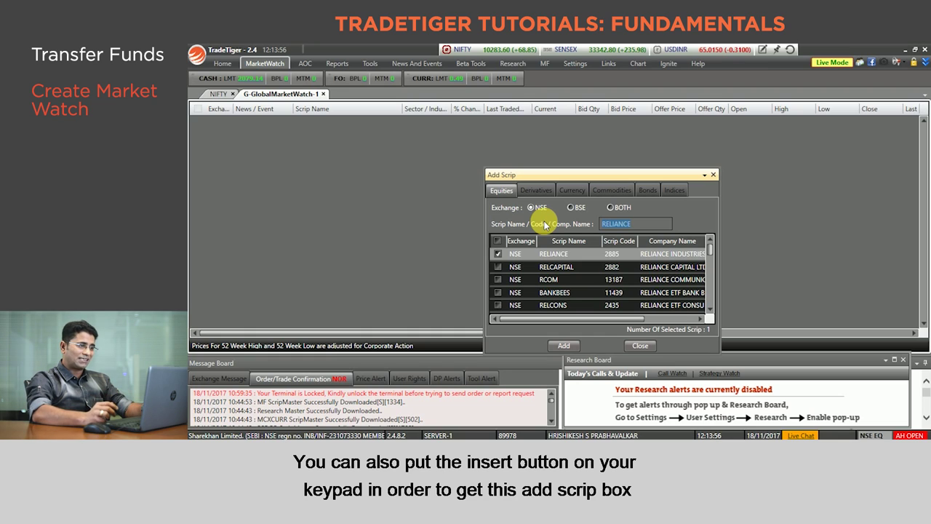
pyautogui.press('Return')
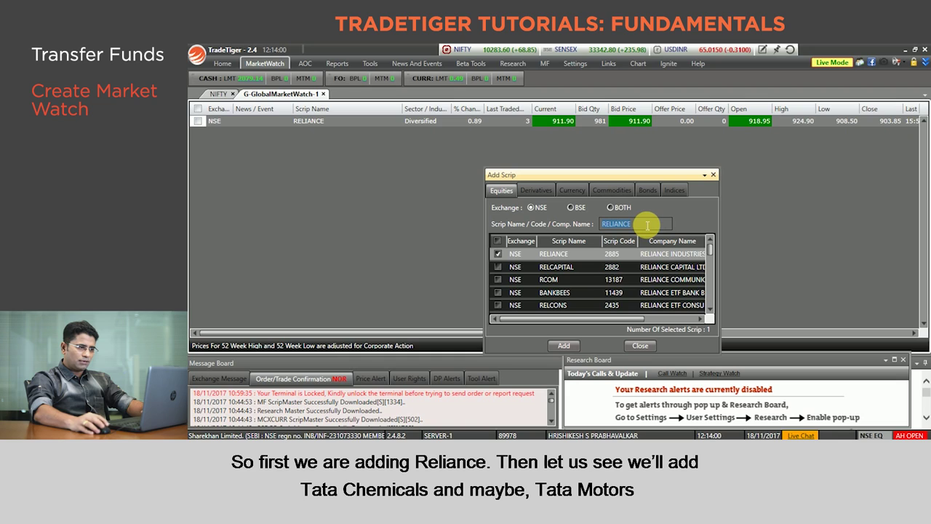
pyautogui.write('TATA')
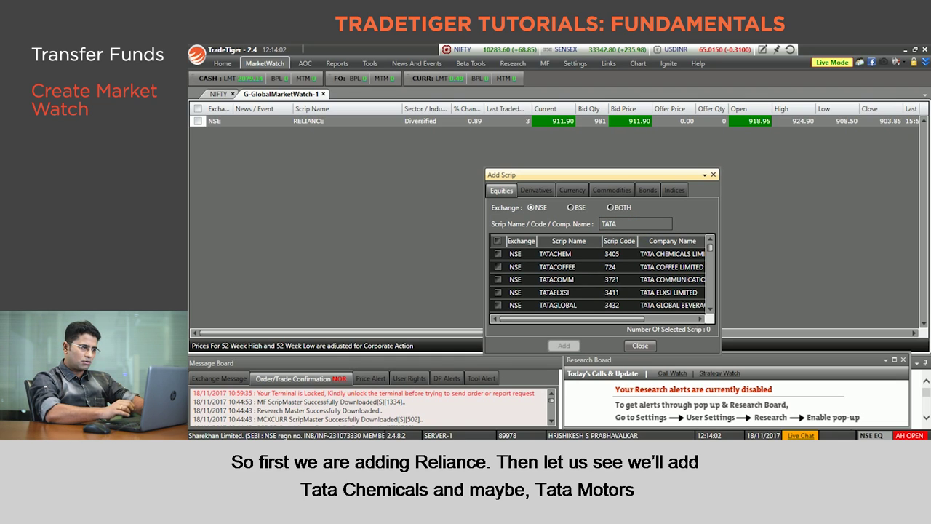
pyautogui.click(575, 253)
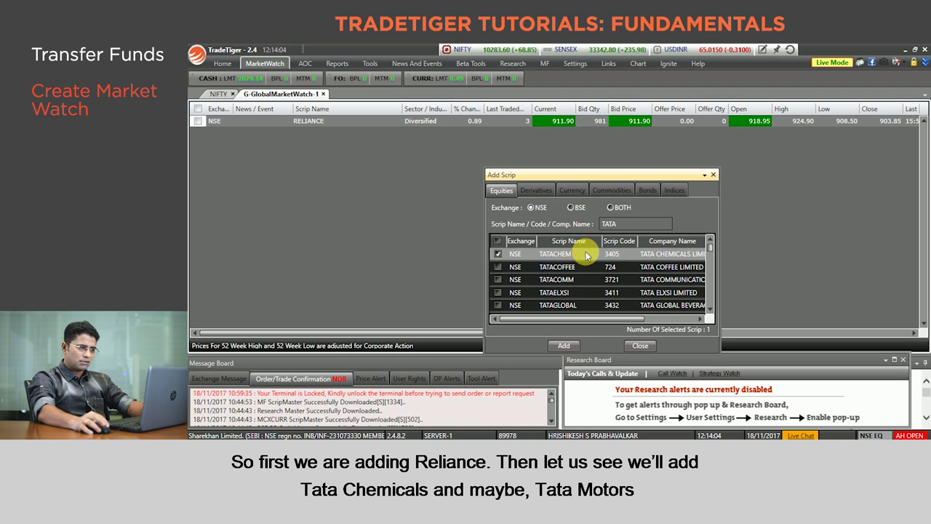
pyautogui.click(564, 346)
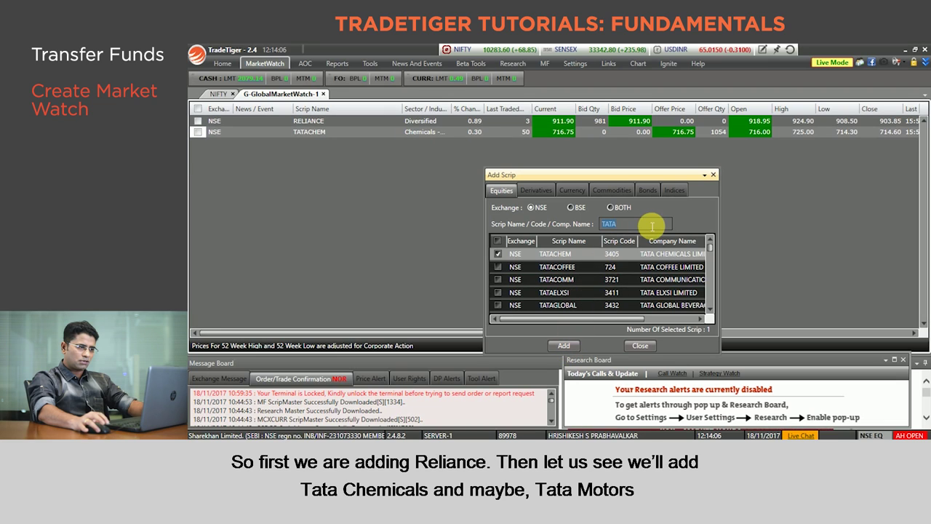
pyautogui.write('TATAMOT')
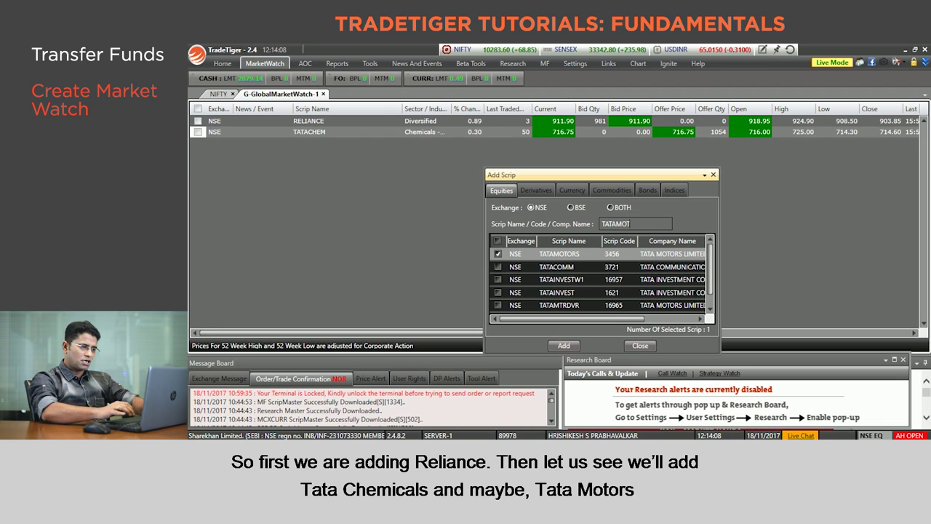
pyautogui.click(564, 345)
pyautogui.click(640, 345)
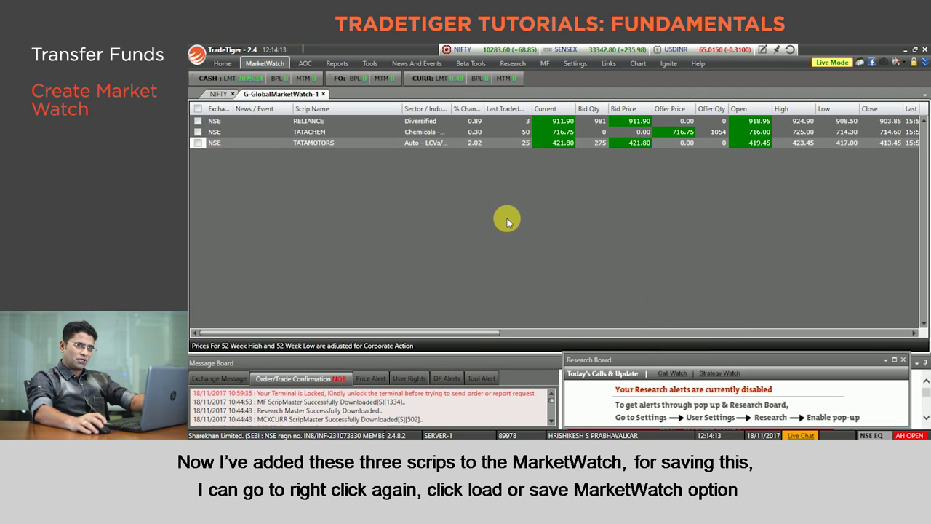
# Save the three-scrip market watch as the scrip list 'Test', renaming its tab G-Test
pyautogui.rightClick(449, 150)
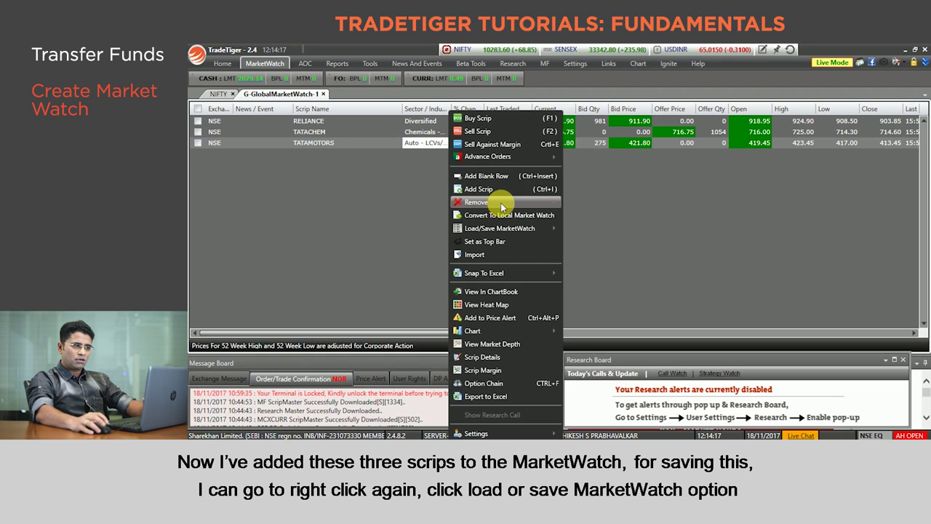
pyautogui.moveTo(511, 228)
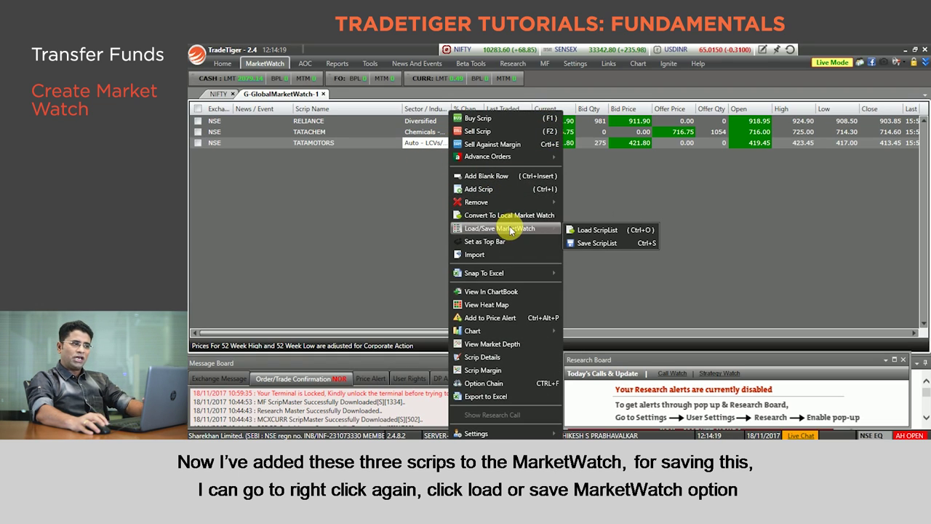
pyautogui.click(604, 245)
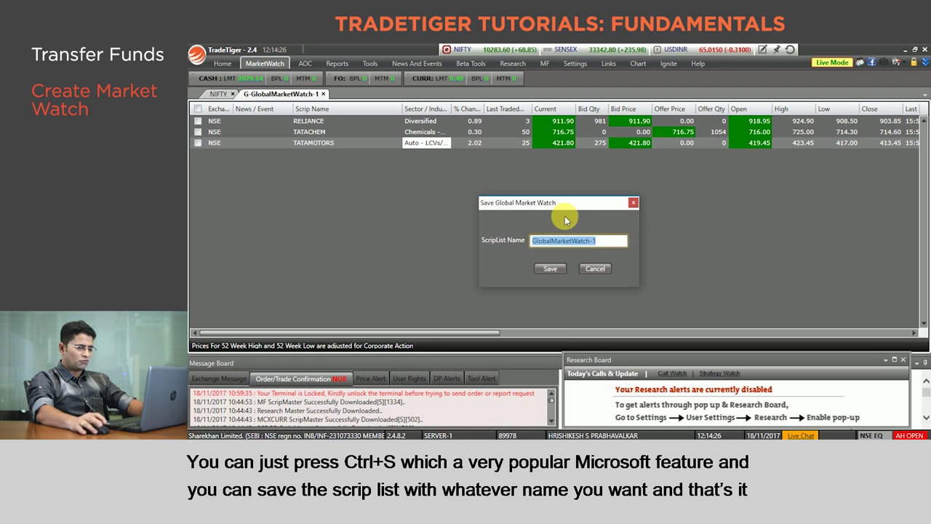
pyautogui.write('Test')
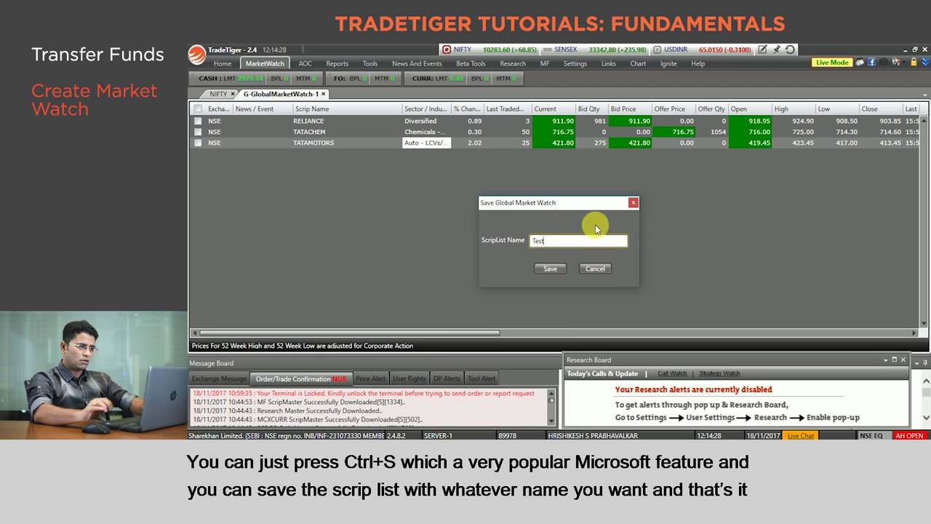
pyautogui.click(559, 269)
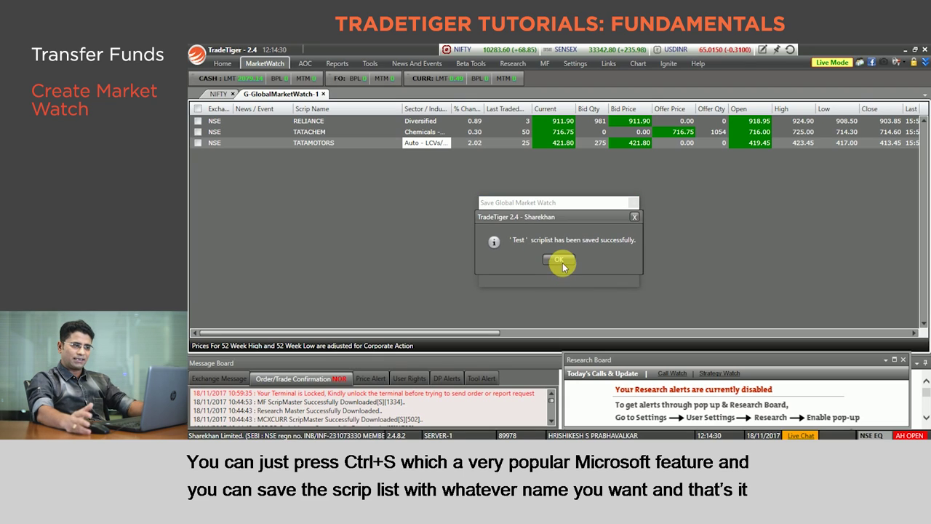
pyautogui.click(559, 261)
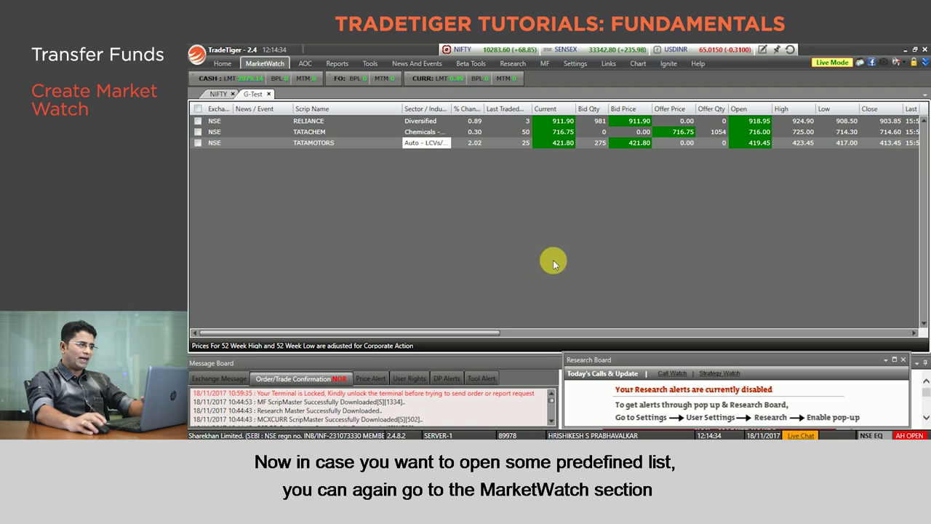
# Open the predefined NSE NIFTY market watch and bring up actions for the ASIANPAINT row
pyautogui.click(264, 64)
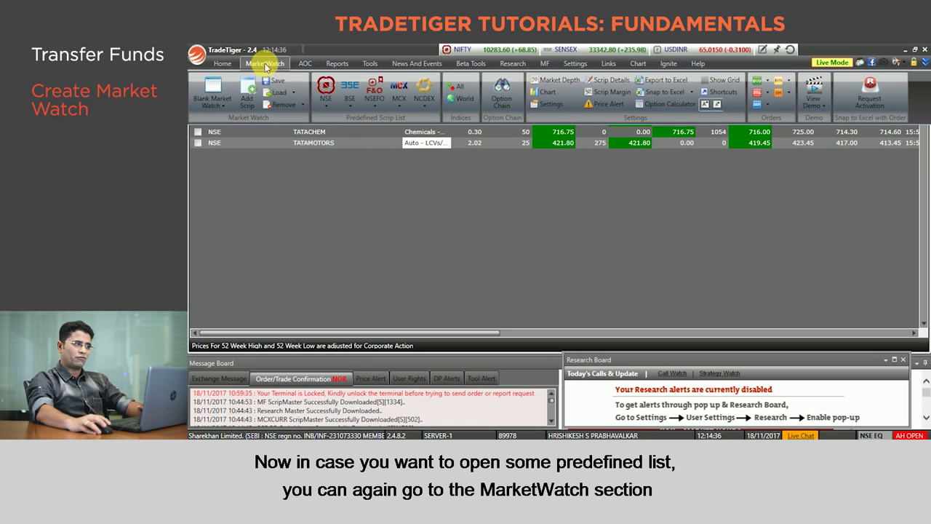
pyautogui.click(327, 101)
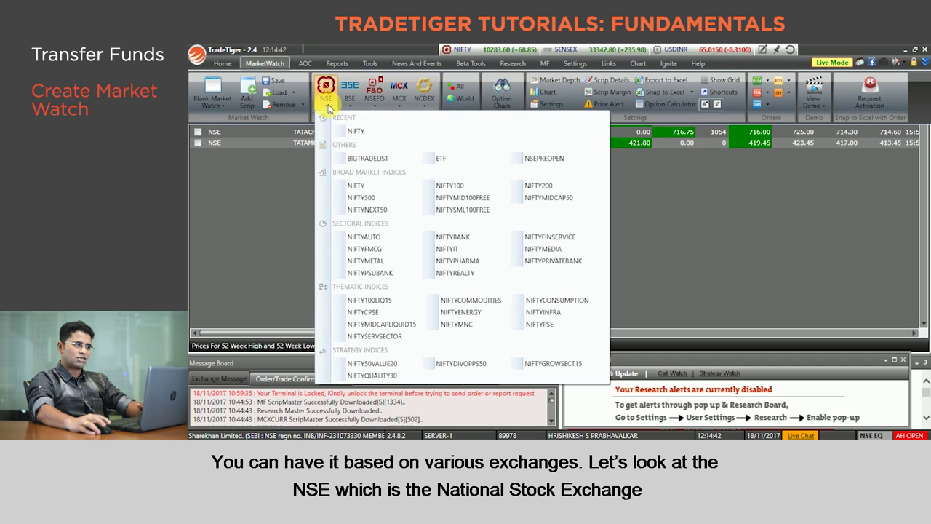
pyautogui.click(368, 188)
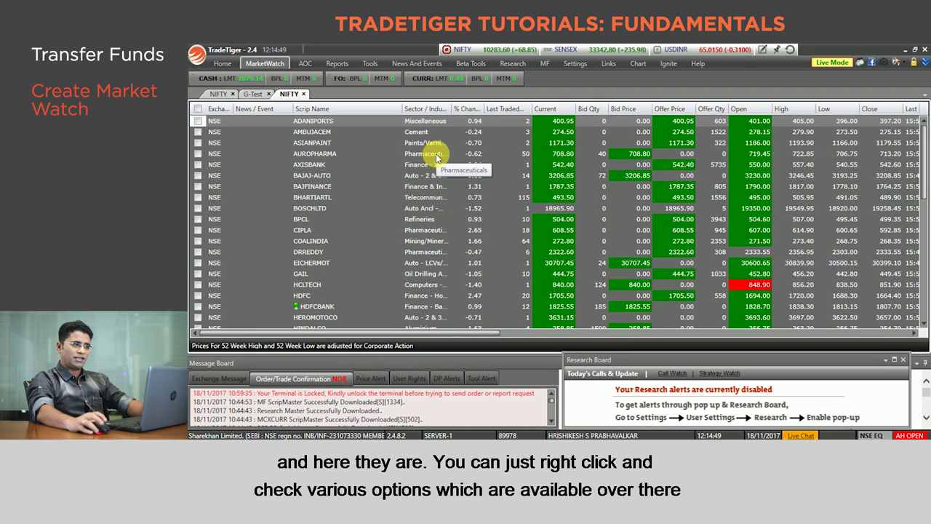
pyautogui.rightClick(395, 143)
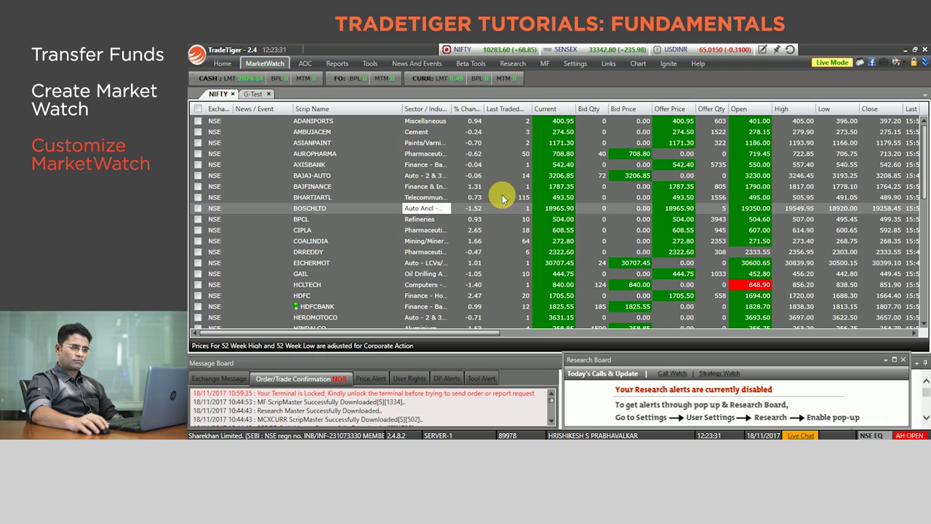
# Drag the News / Event and Last Traded Qty columns out of the NIFTY grid
pyautogui.moveTo(509, 190)
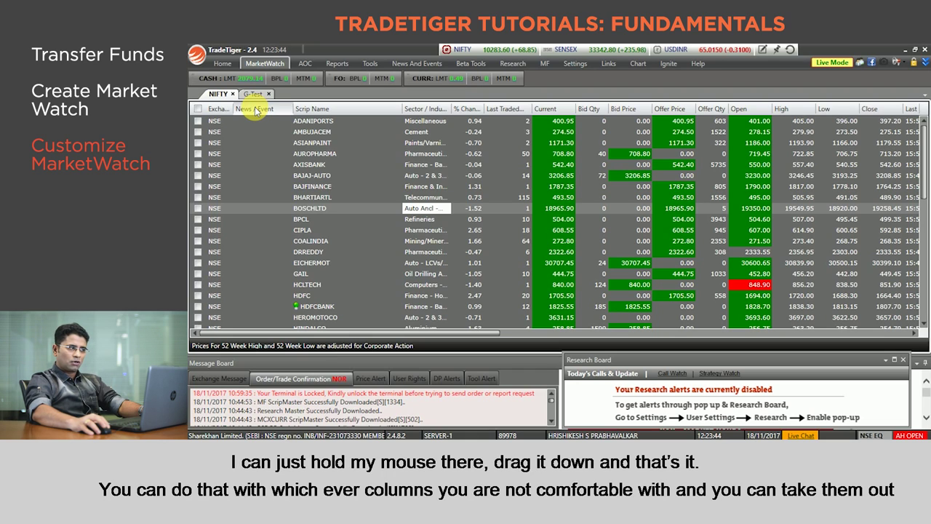
pyautogui.moveTo(255, 109); pyautogui.dragTo(289, 209)
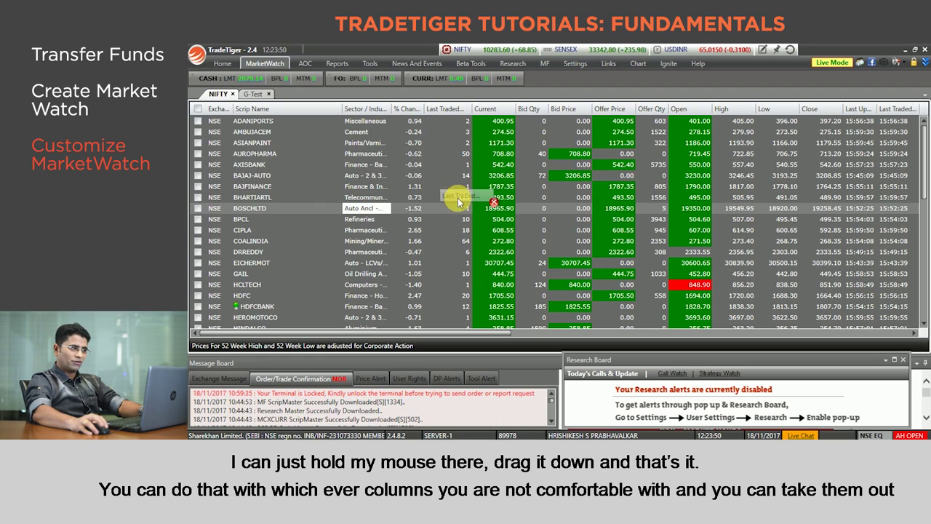
pyautogui.moveTo(463, 218); pyautogui.dragTo(460, 199)
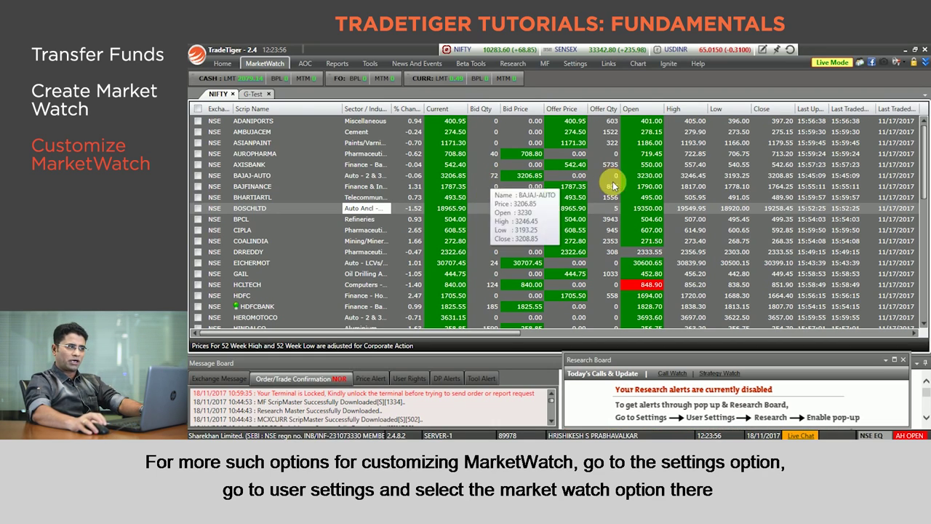
pyautogui.click(573, 66)
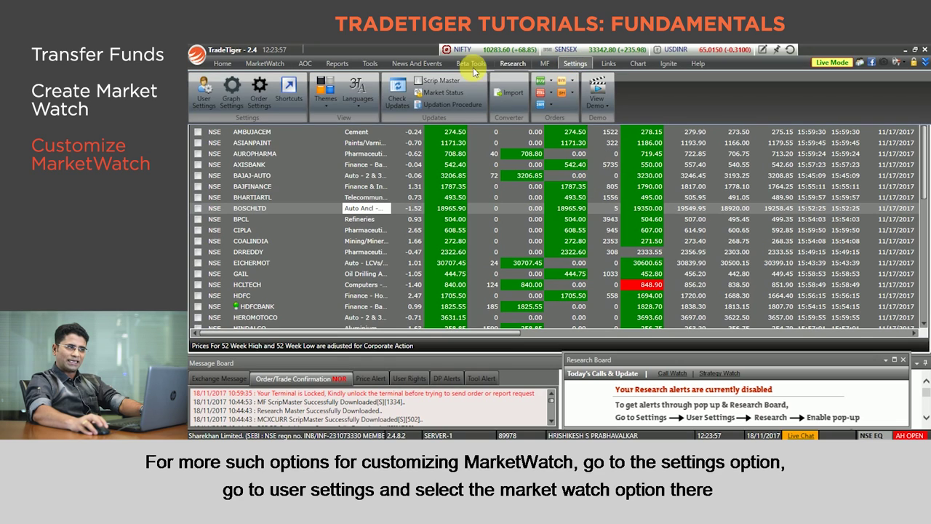
pyautogui.click(198, 95)
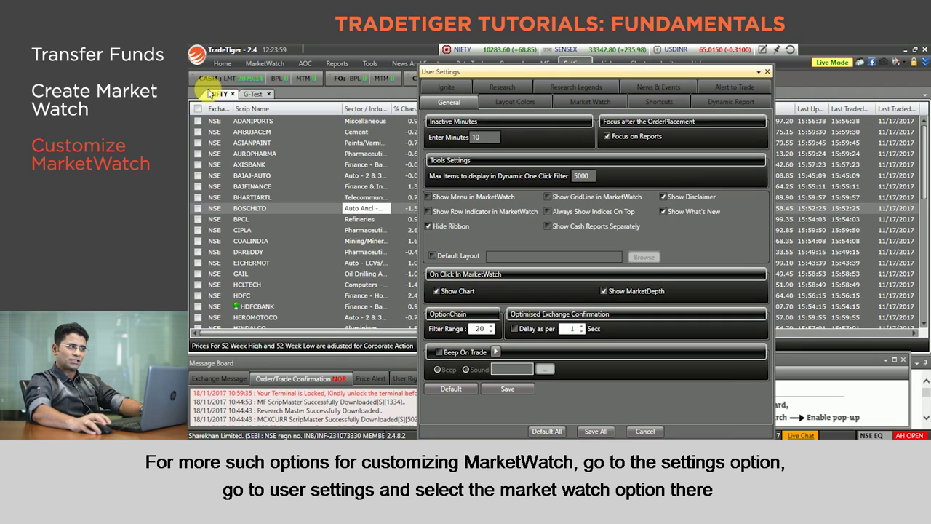
pyautogui.click(582, 103)
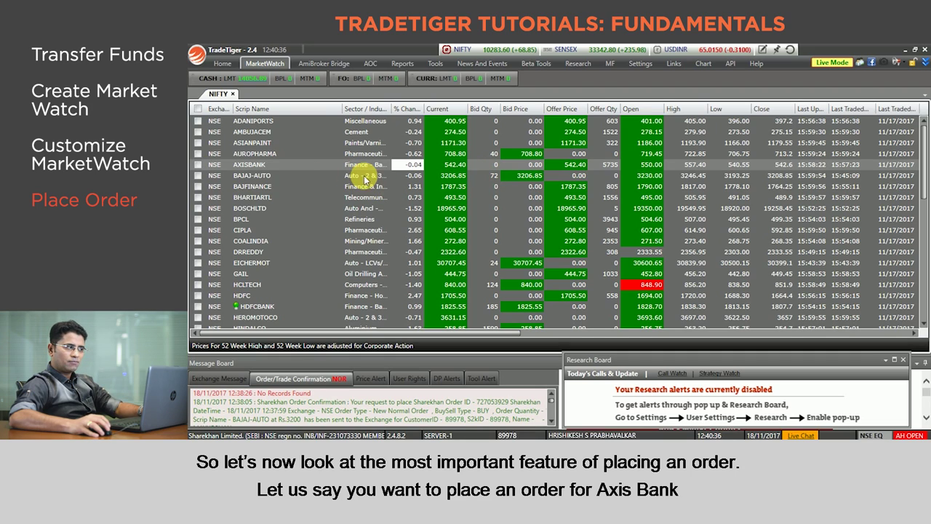
# Place and confirm a buy order for 10 AXISBANK shares at a limit price of 540
pyautogui.rightClick(318, 166)
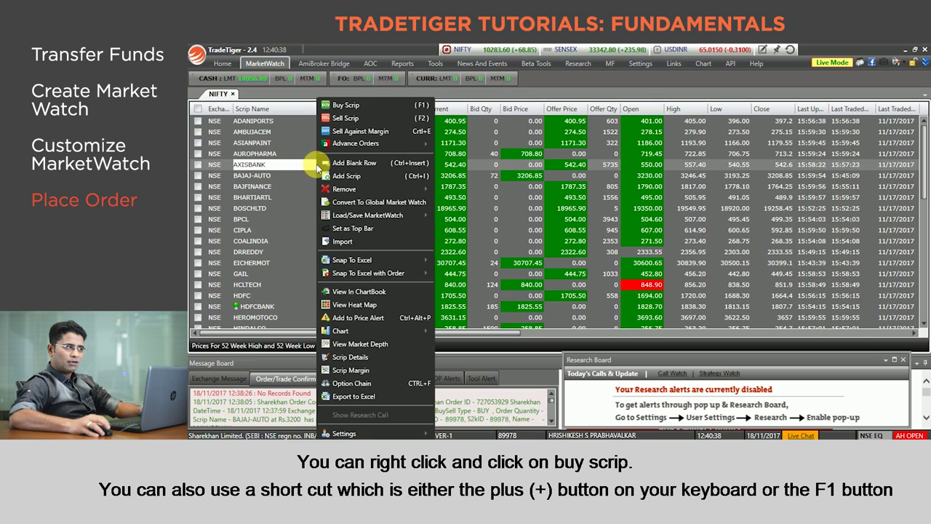
pyautogui.click(365, 107)
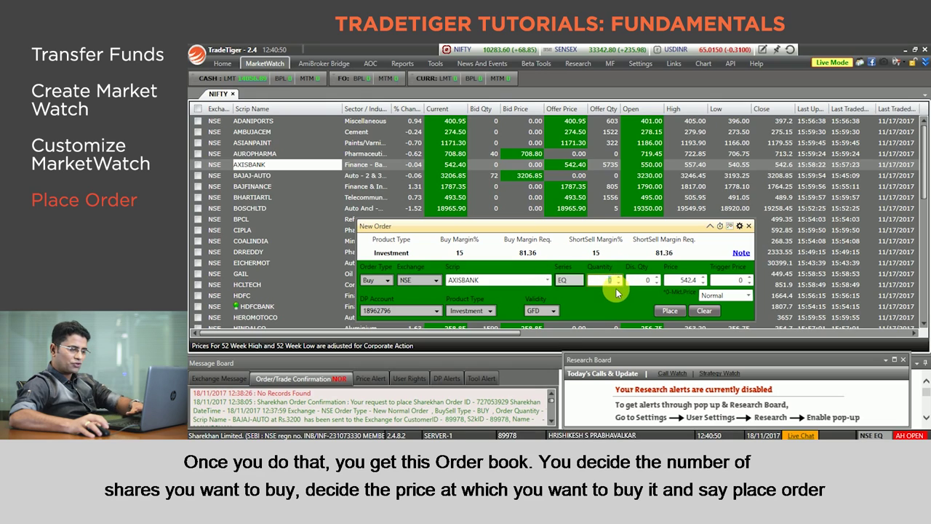
pyautogui.write('10')
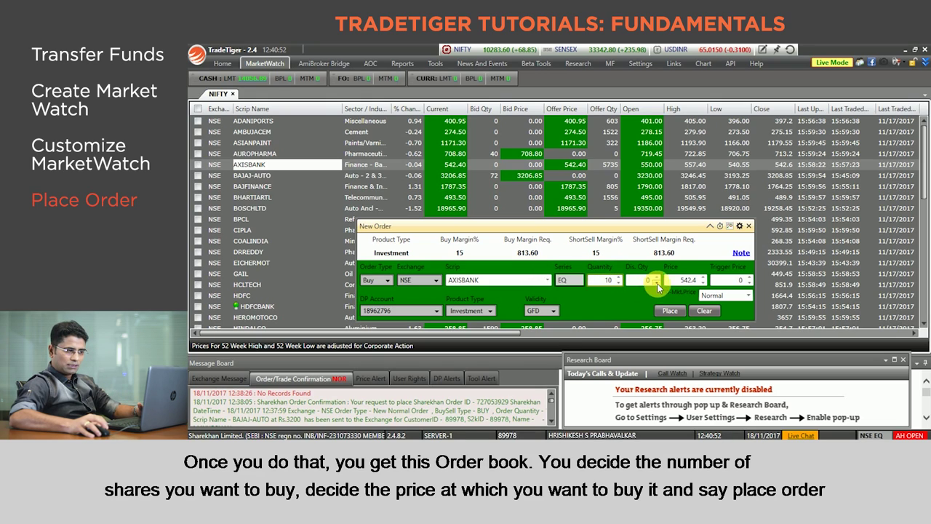
pyautogui.click(682, 276)
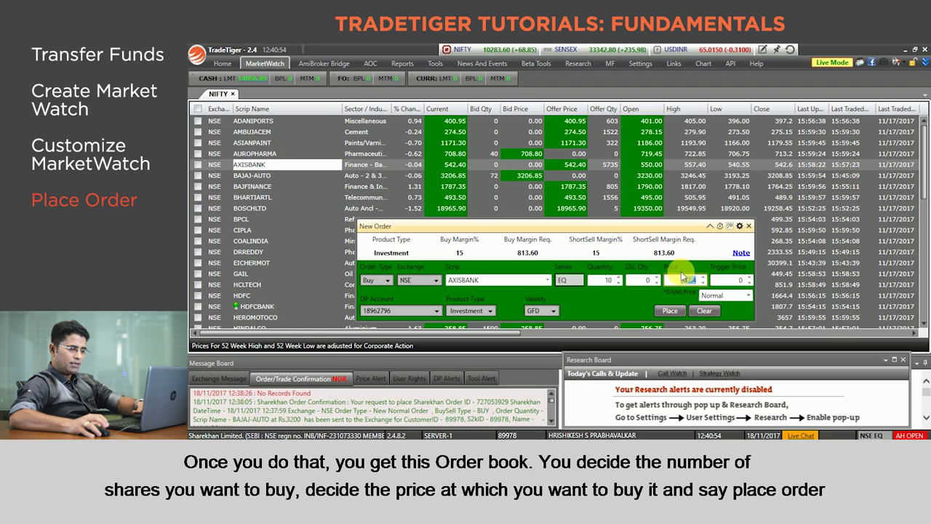
pyautogui.write('540')
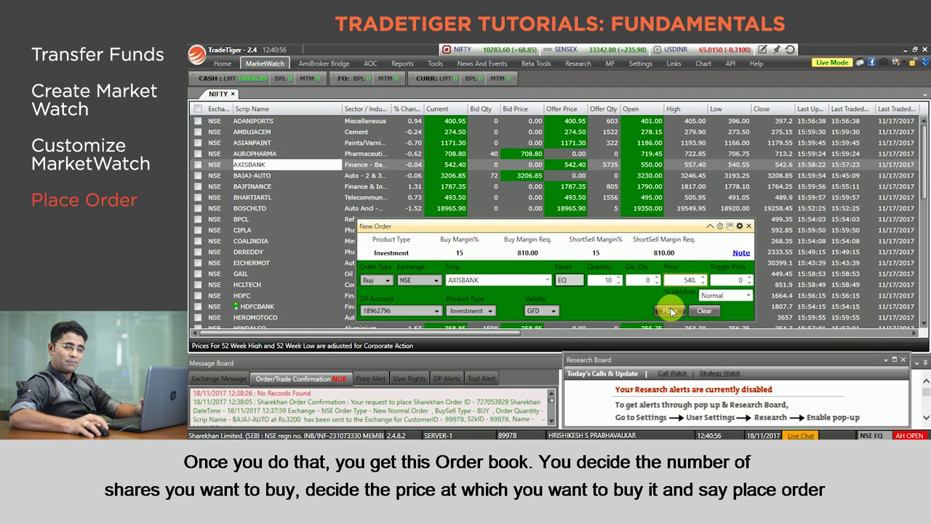
pyautogui.click(669, 311)
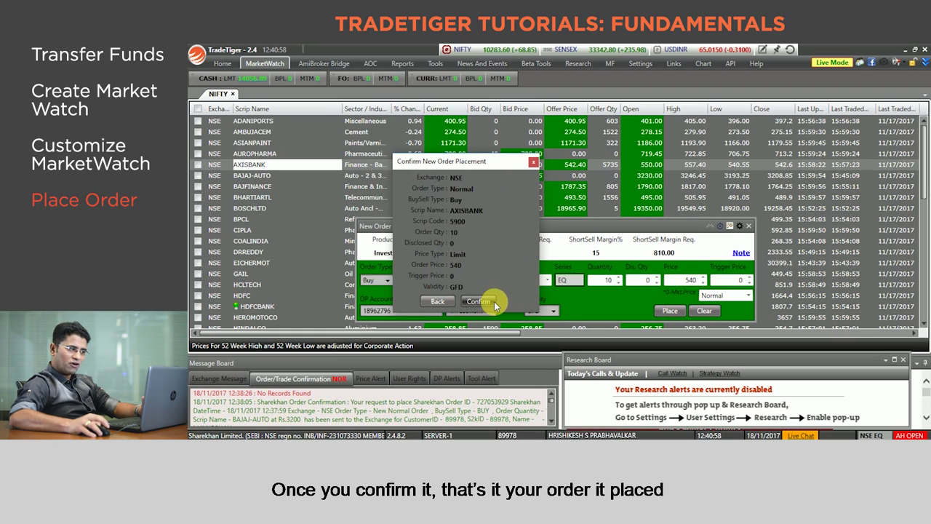
pyautogui.click(492, 303)
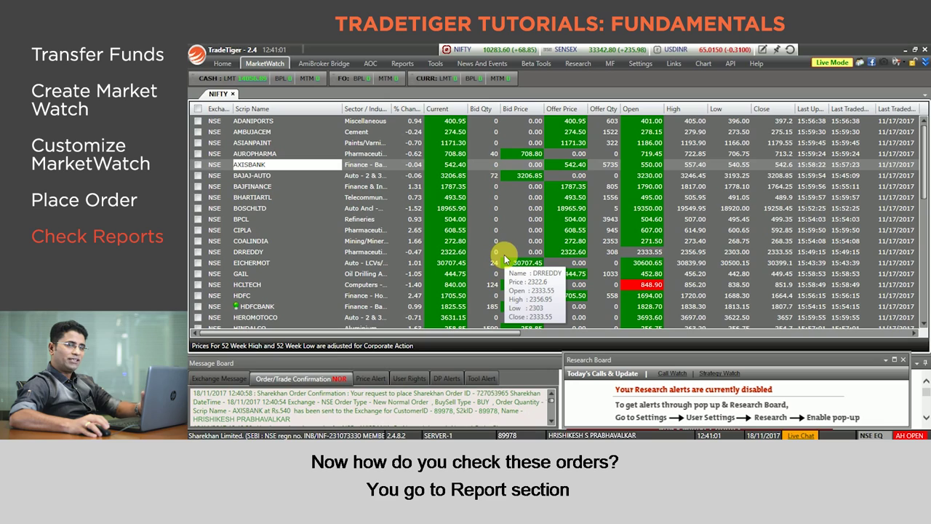
pyautogui.click(402, 63)
pyautogui.click(211, 80)
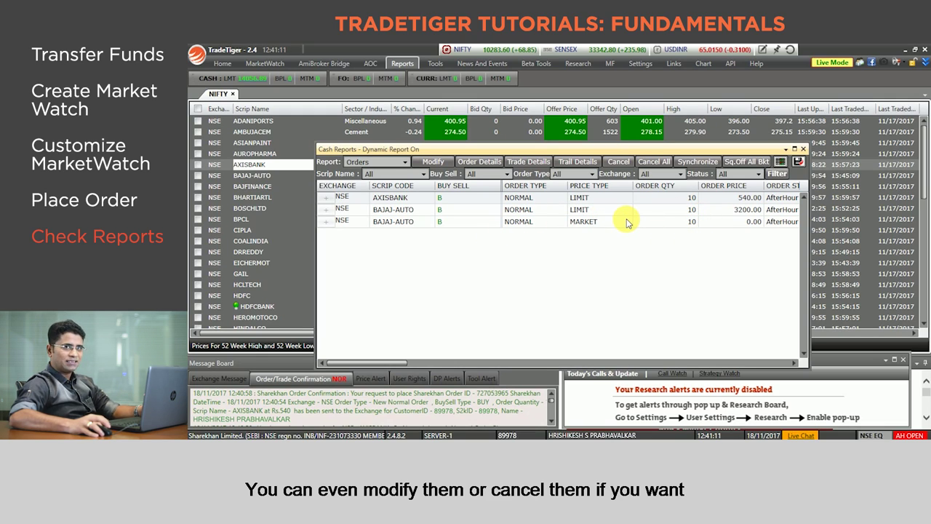
pyautogui.click(799, 149)
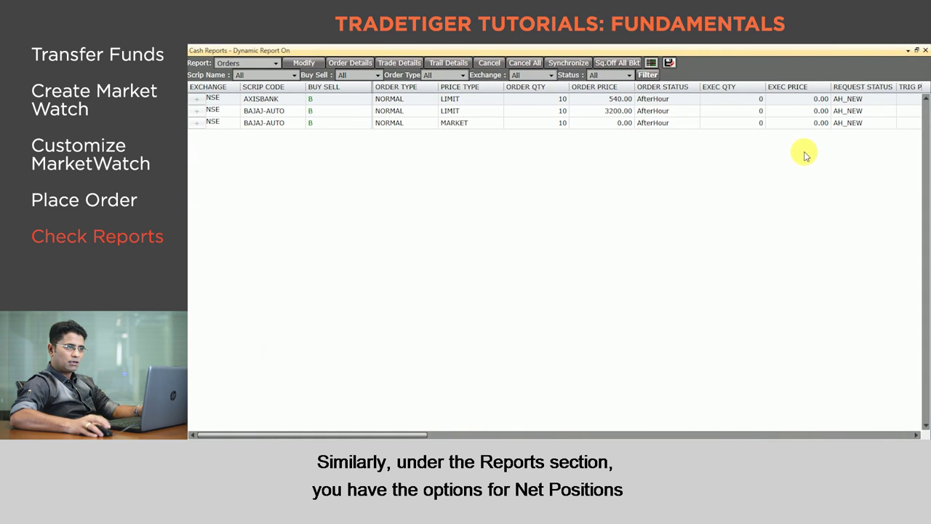
pyautogui.click(925, 50)
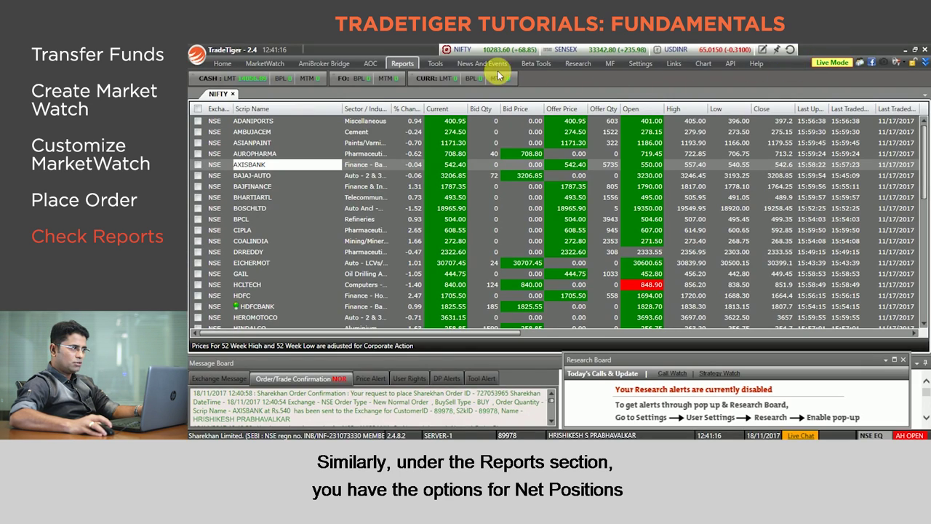
pyautogui.click(380, 66)
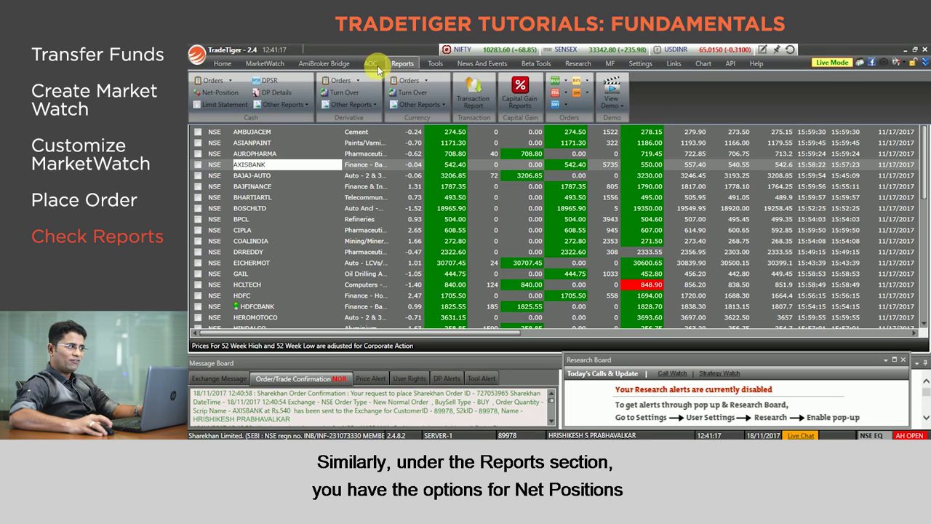
pyautogui.click(218, 93)
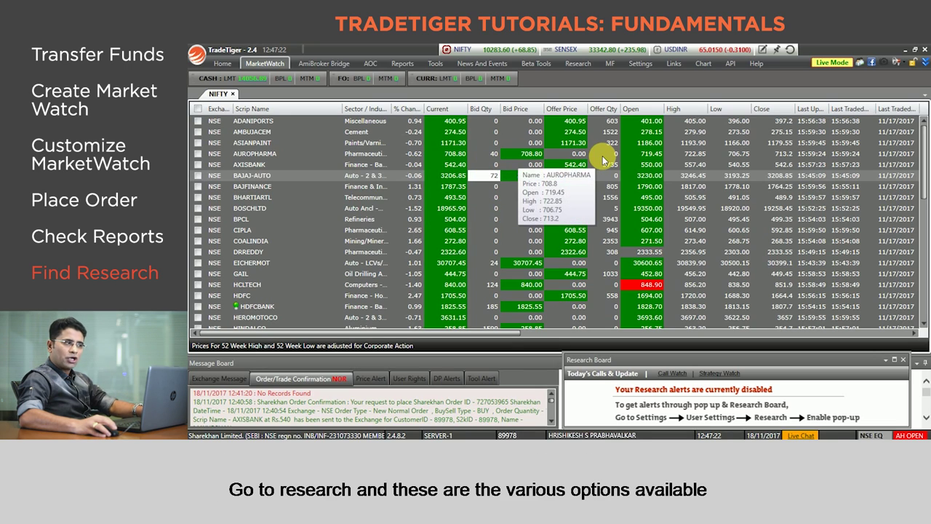
# Show the Research ribbon with calls, stock ideas, top picks and research reports
pyautogui.click(586, 67)
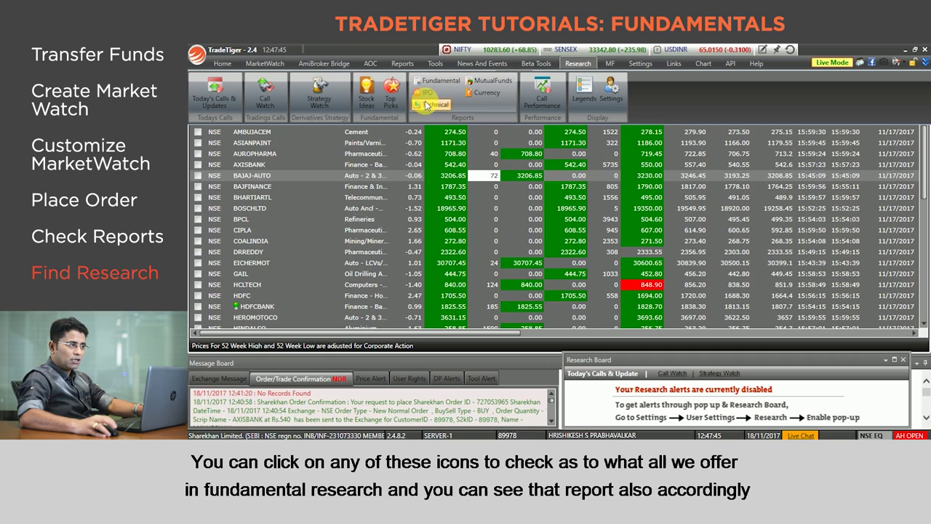
# Open the Fundamental research reports page, then return to the Research ribbon
pyautogui.click(441, 83)
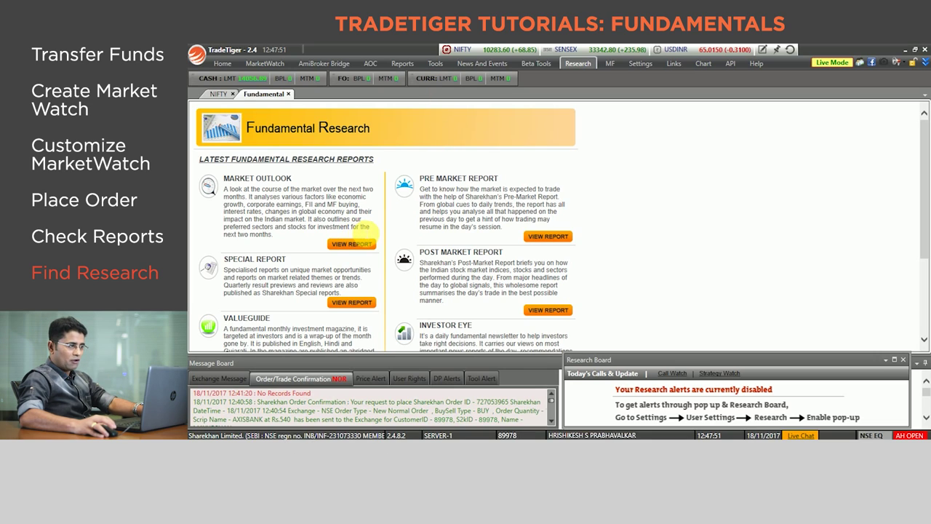
pyautogui.click(582, 67)
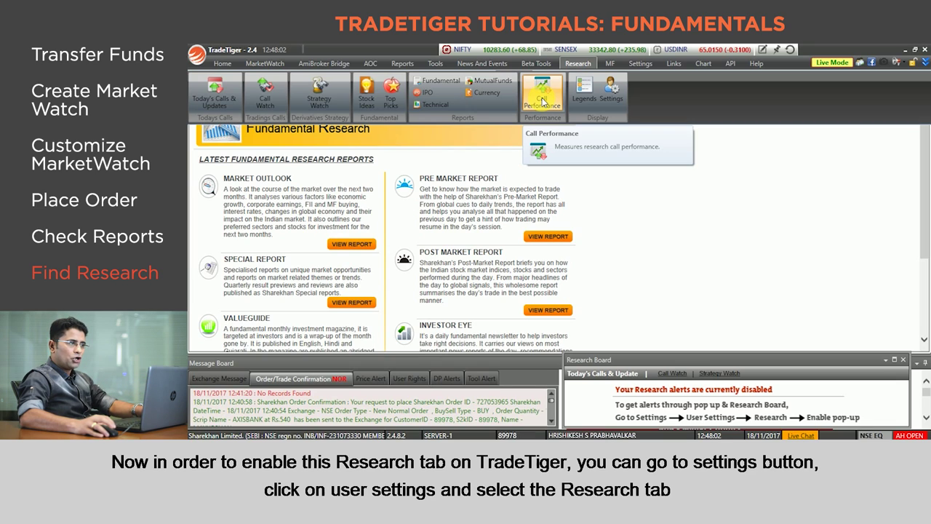
# Open User Settings from the Settings menu and go to its Research section
pyautogui.click(640, 64)
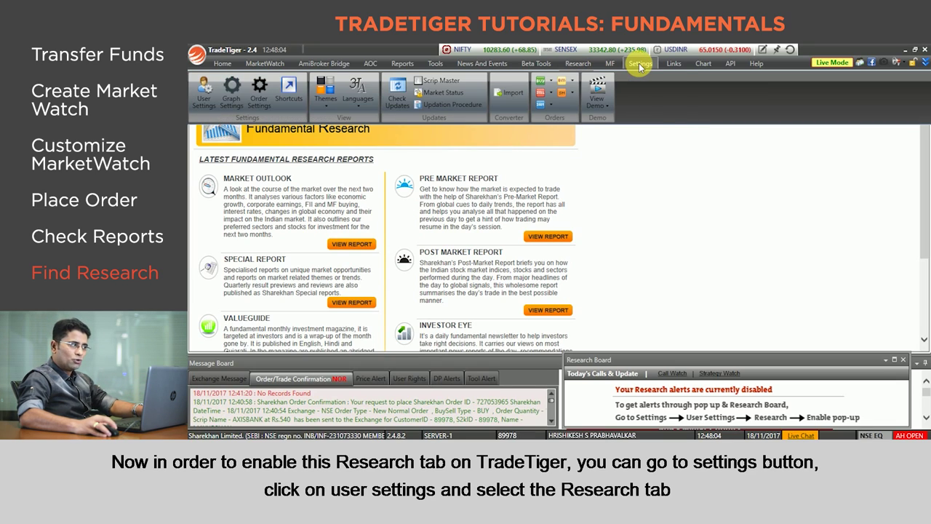
pyautogui.click(213, 102)
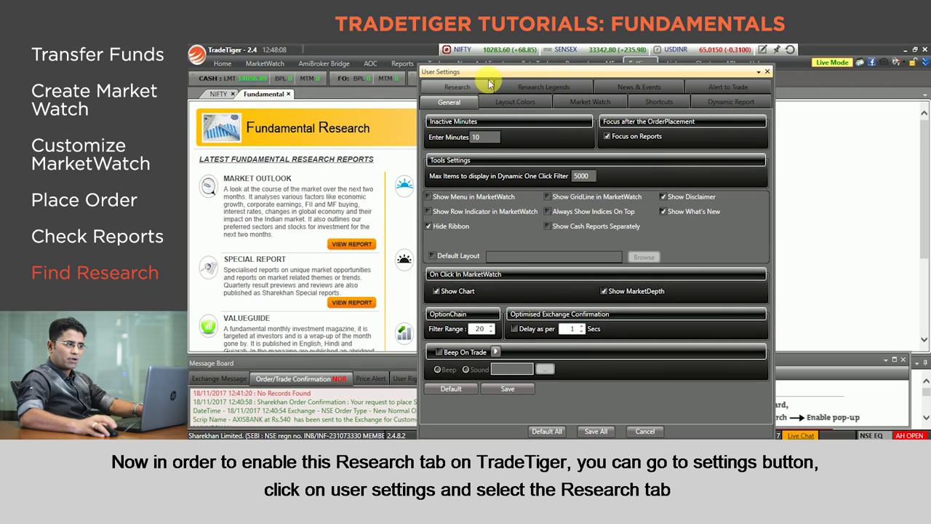
pyautogui.click(459, 88)
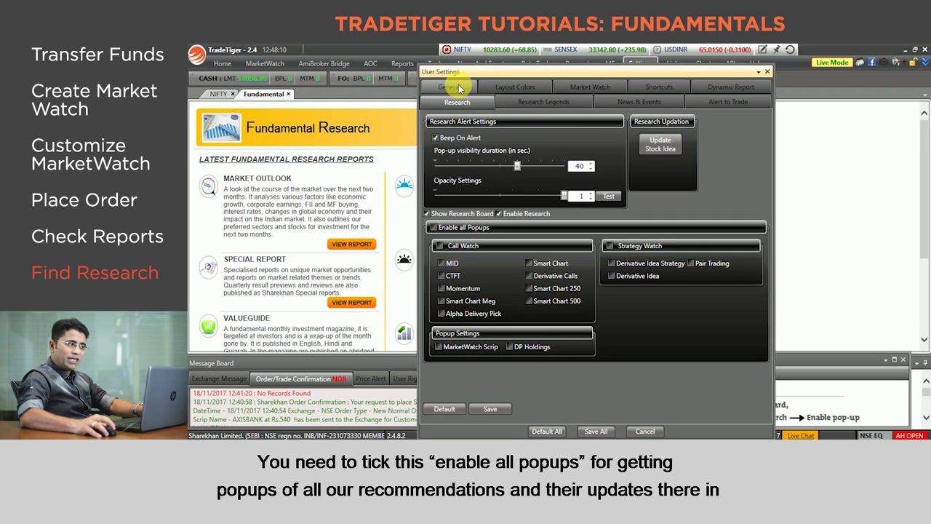